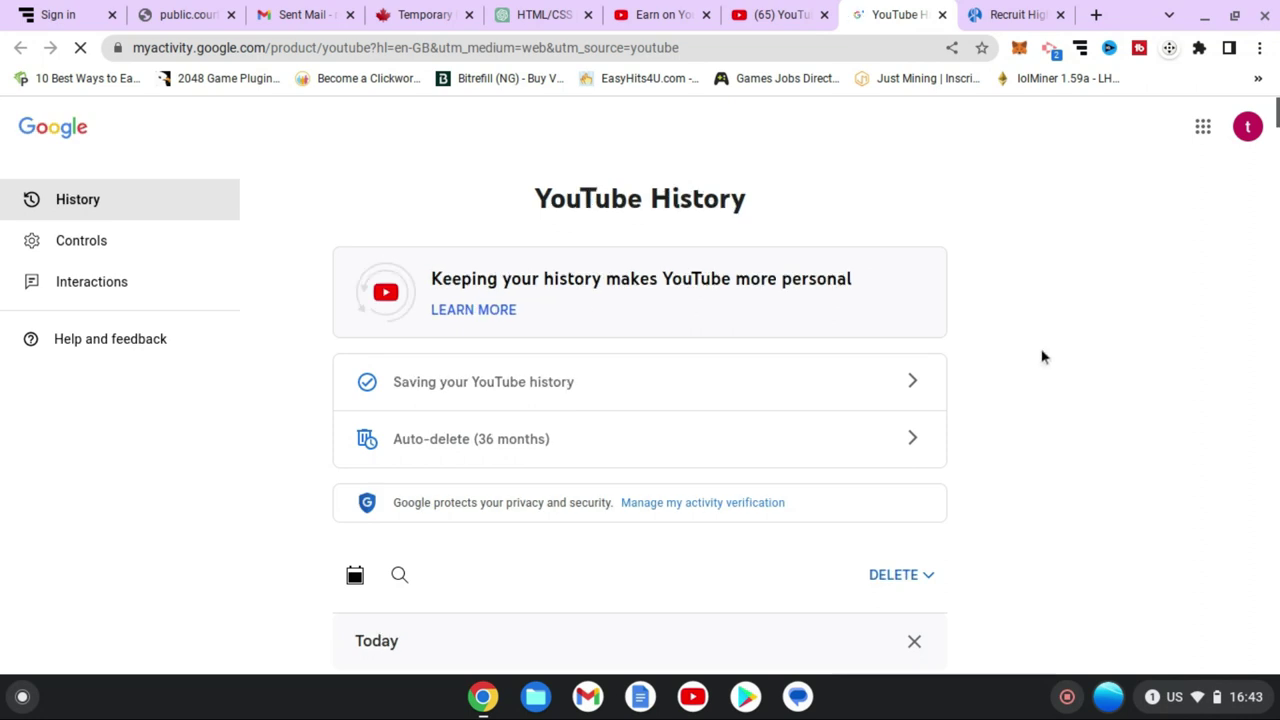
scroll(1042, 357, down, 2)
scroll(1042, 357, down, 1)
scroll(1042, 357, down, 1)
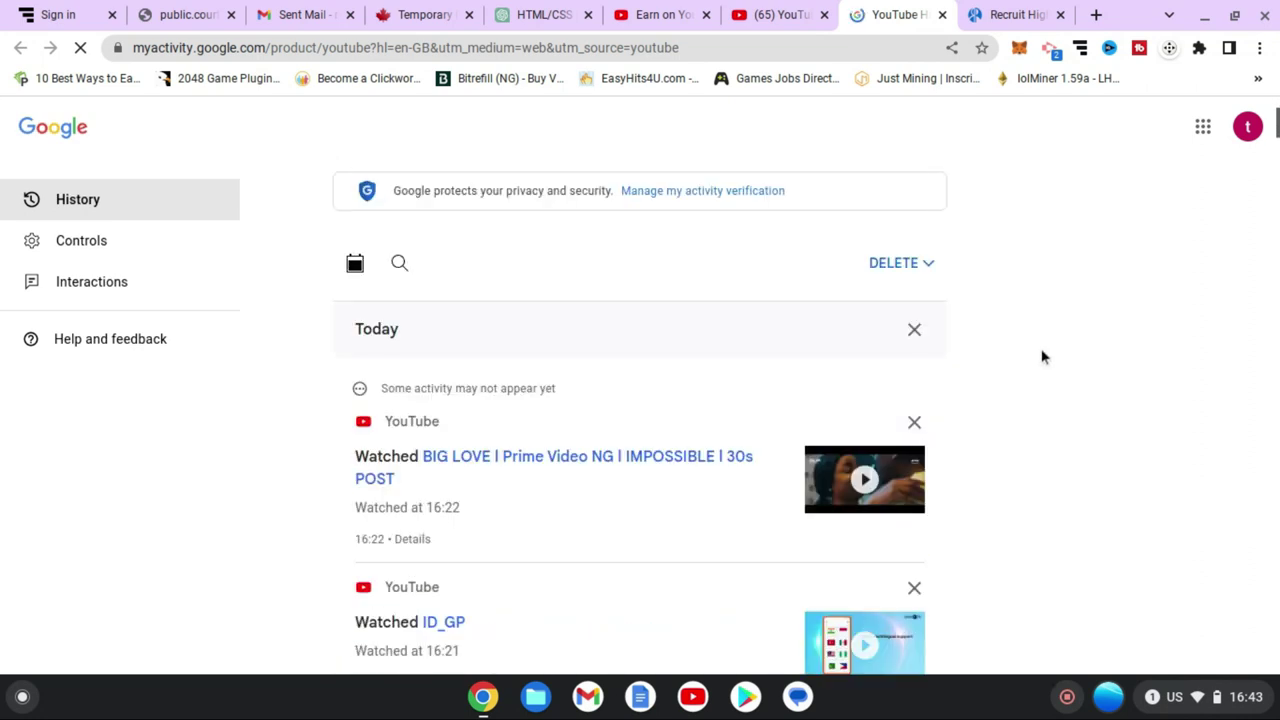
scroll(1042, 357, down, 2)
scroll(1042, 357, down, 1)
scroll(1042, 357, down, 1)
scroll(1042, 357, up, 5)
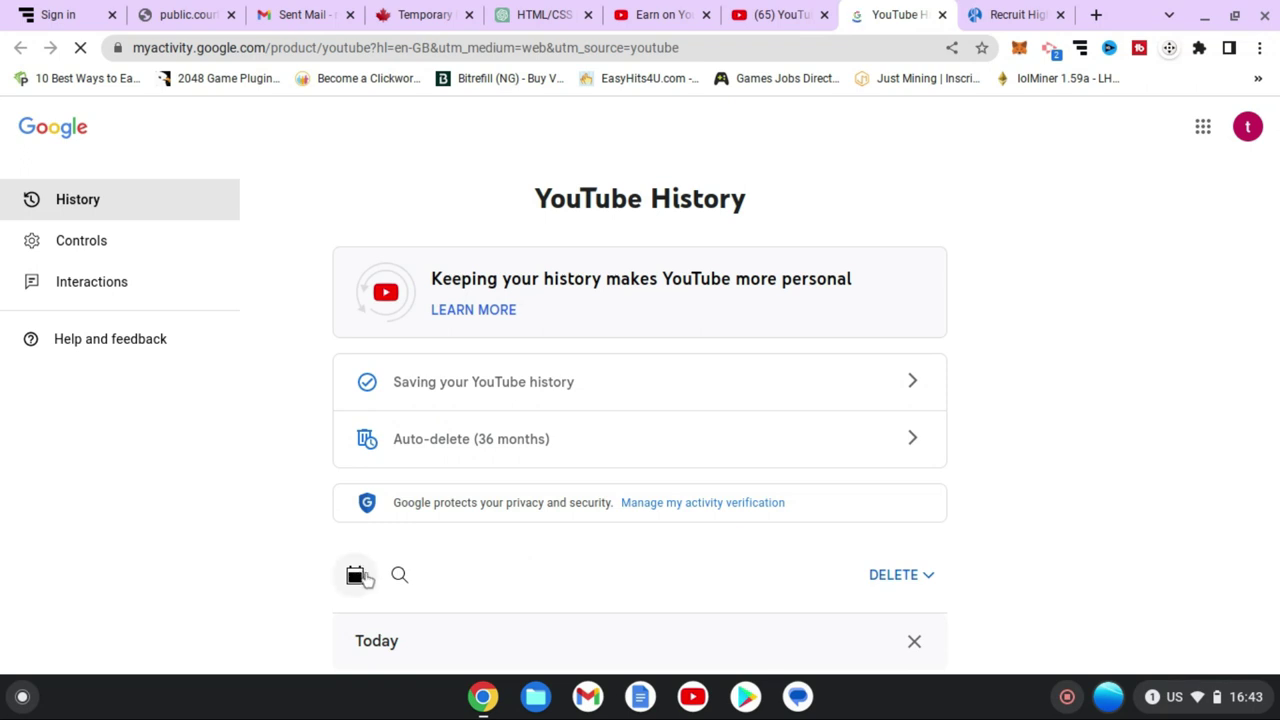
scroll(825, 595, down, 2)
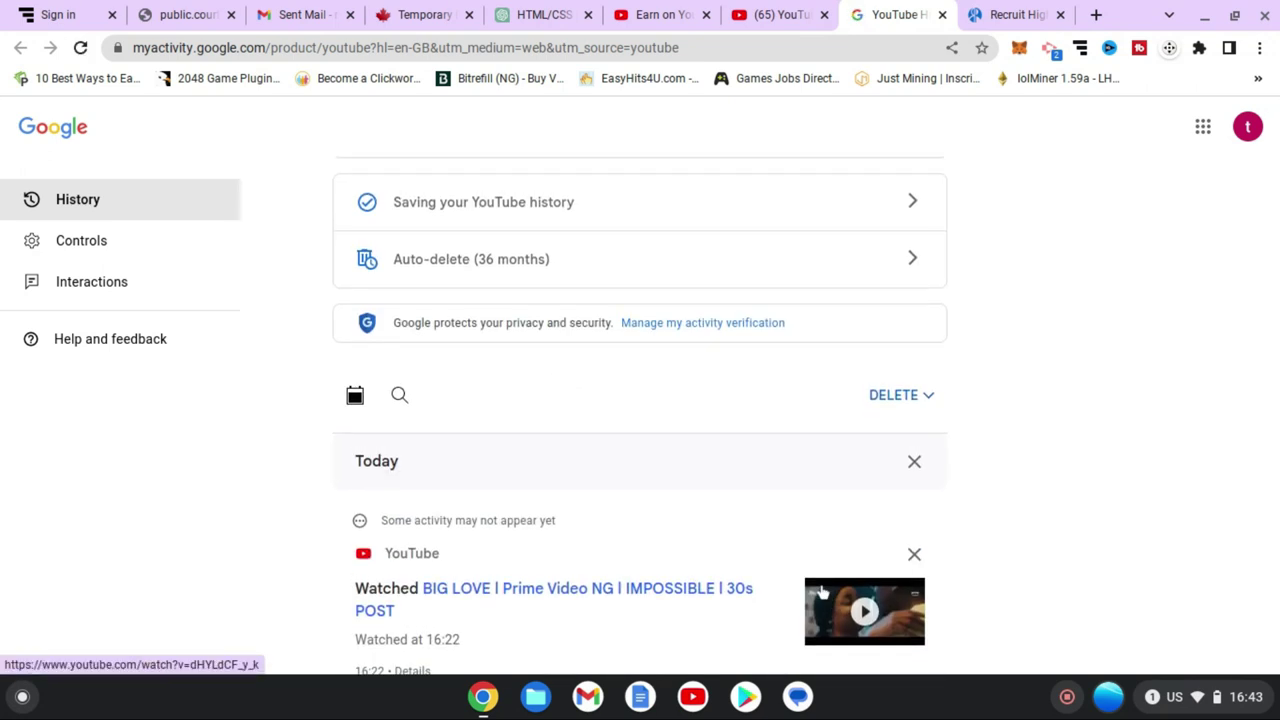
- Turn on 'Require extra verification' in activity verification settings and save it
click(720, 330)
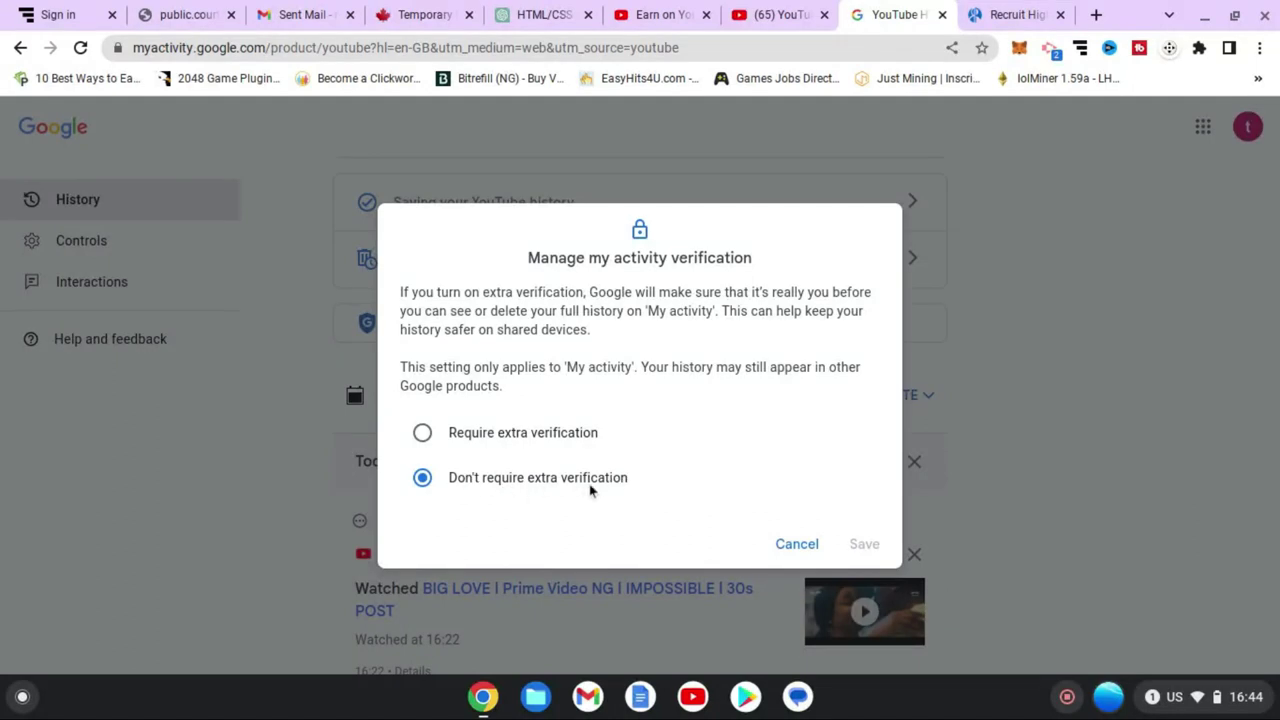
click(562, 440)
click(864, 546)
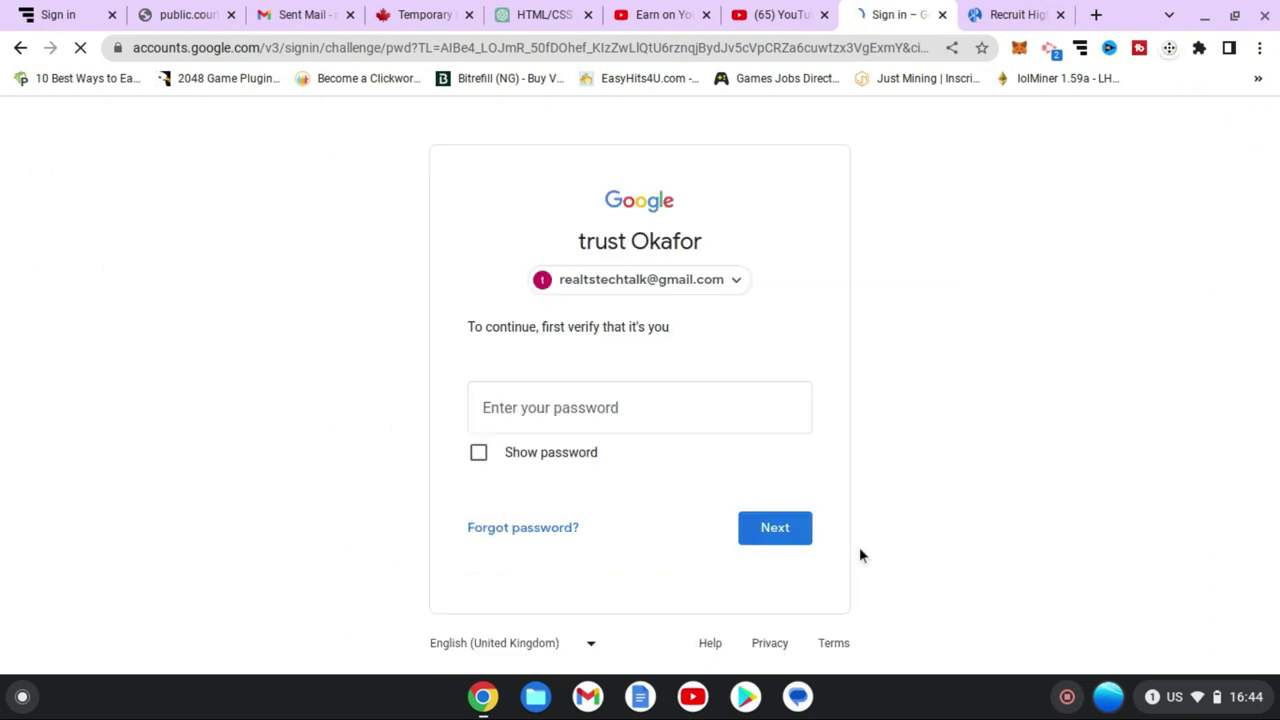
- Enter the account password in the Google sign-in prompt to confirm identity
click(612, 410)
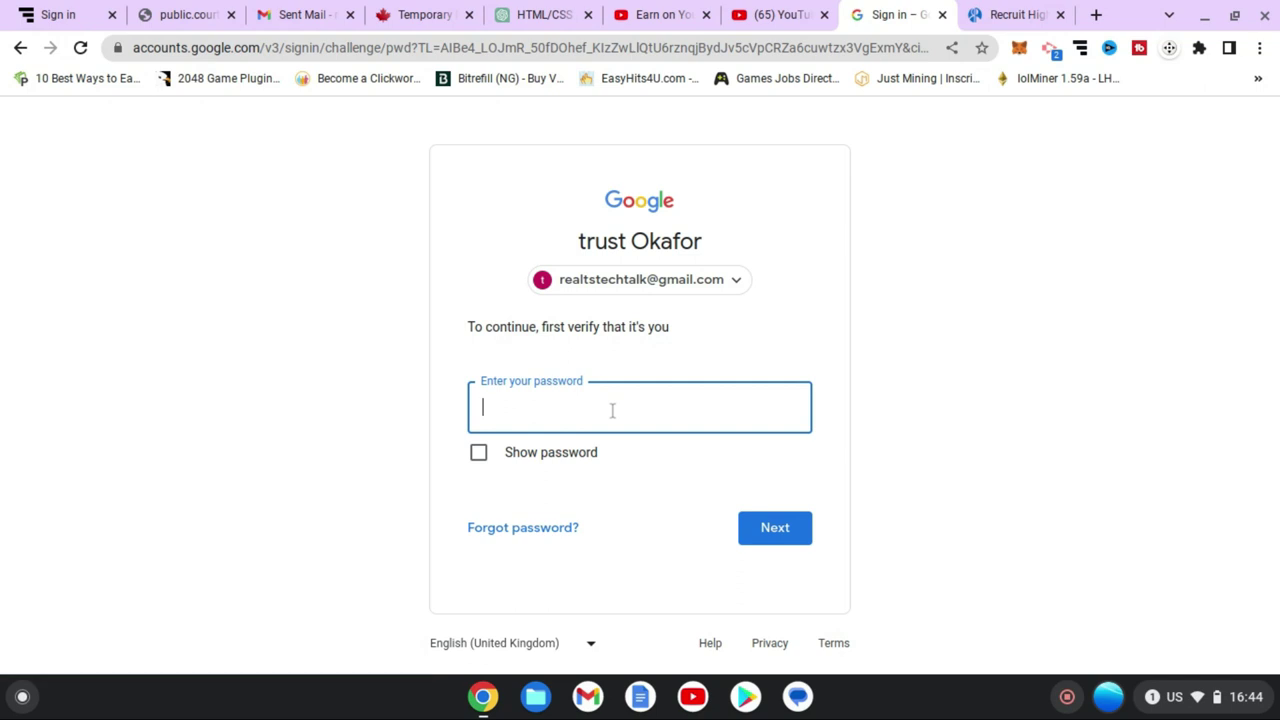
text(a)
text(aa)
text(aaaaaaa)
text(aa)
key(Return)
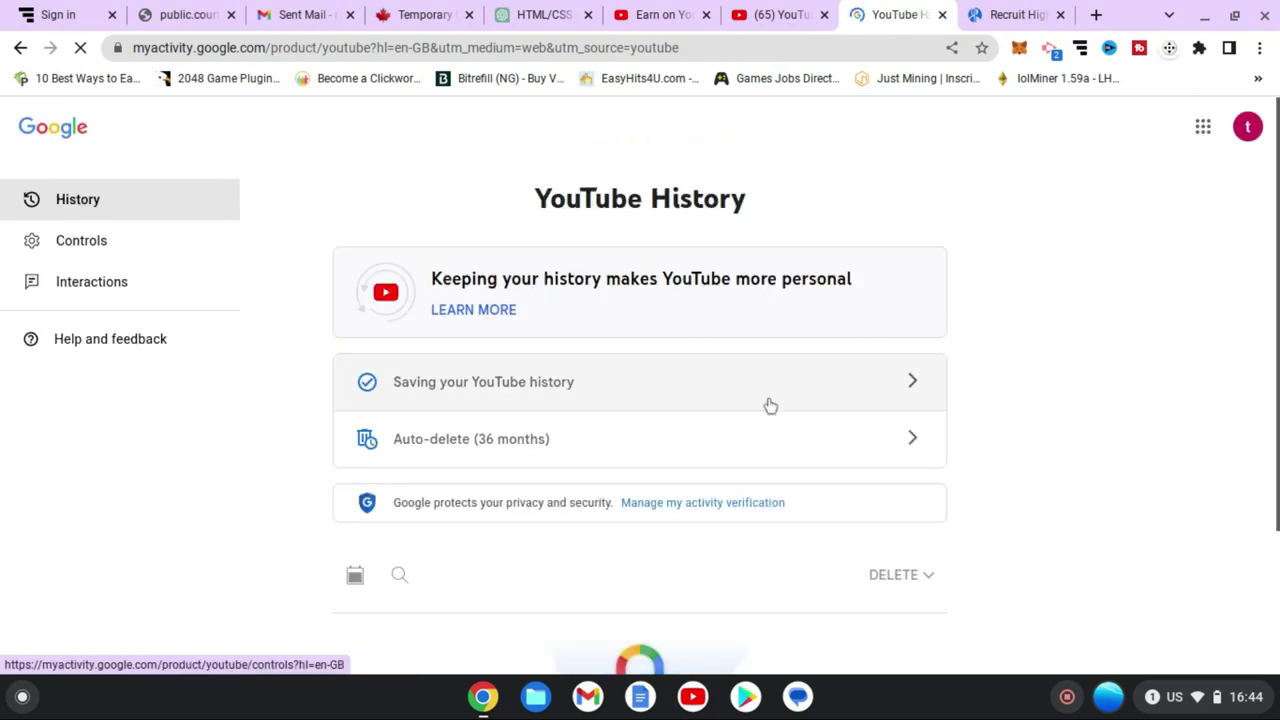
- Verify with the account password to unlock YouTube History and show today's entries
scroll(851, 418, down, 2)
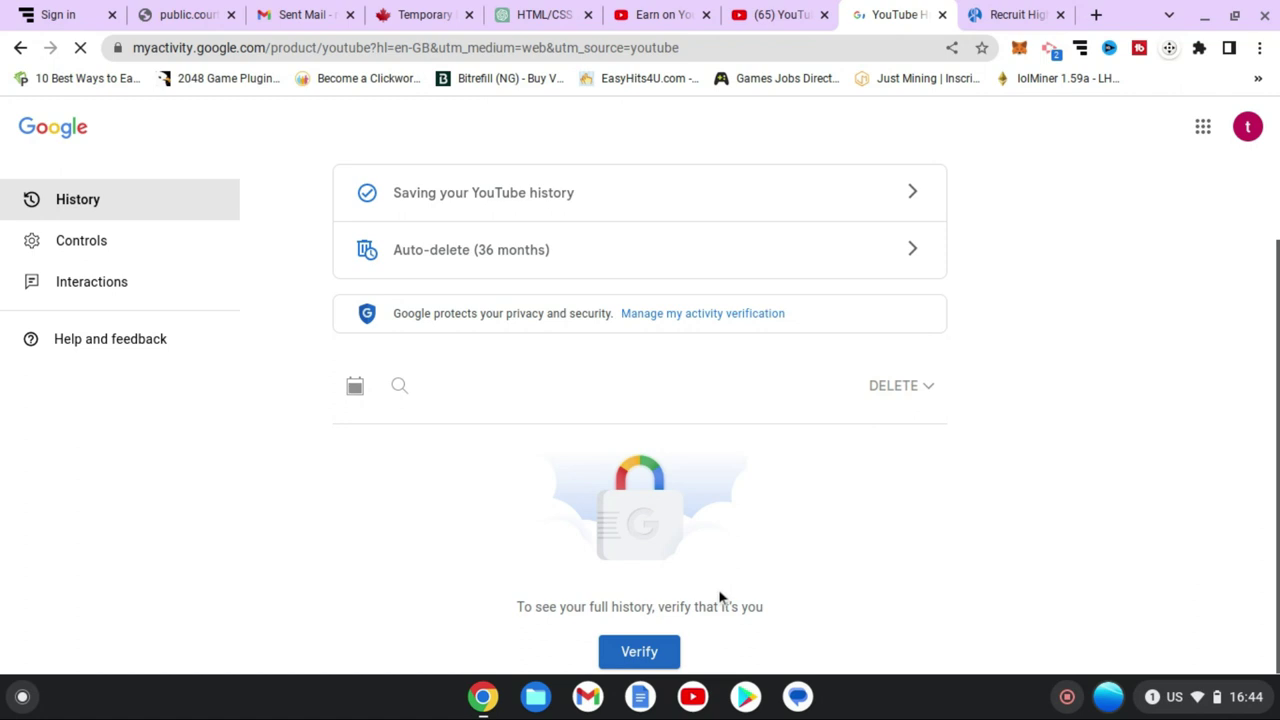
click(643, 651)
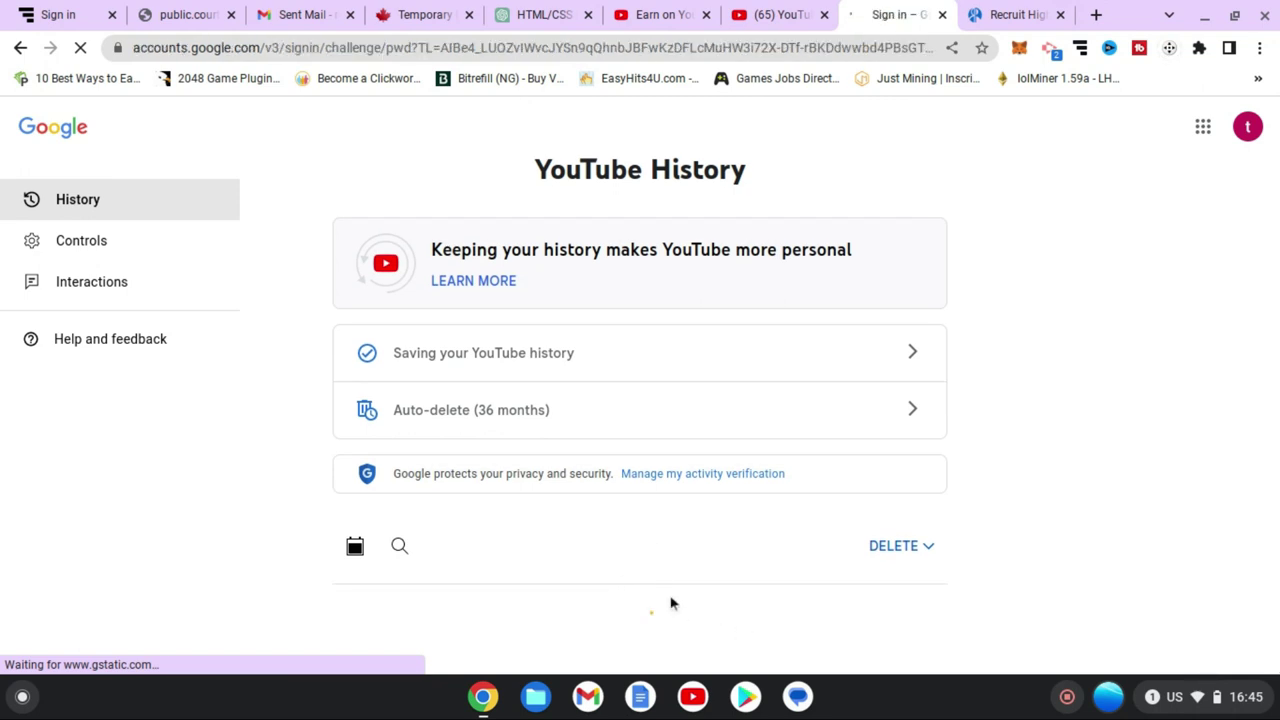
click(661, 413)
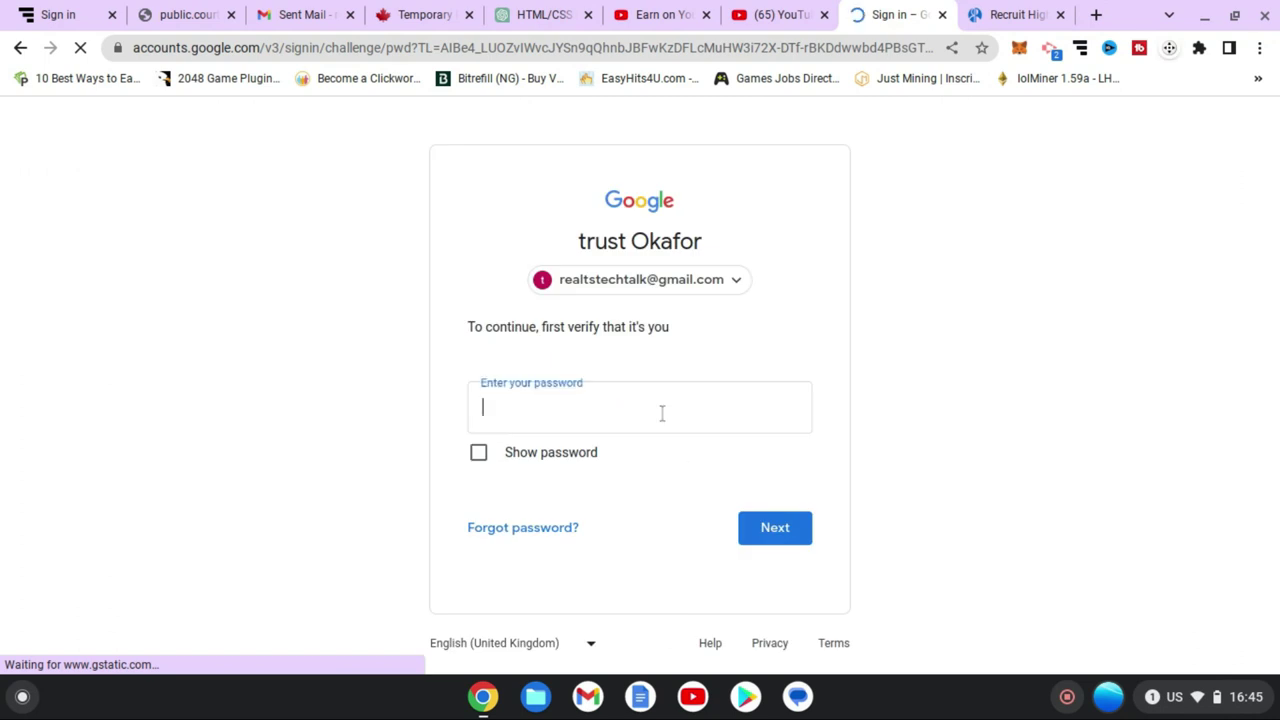
text(****)
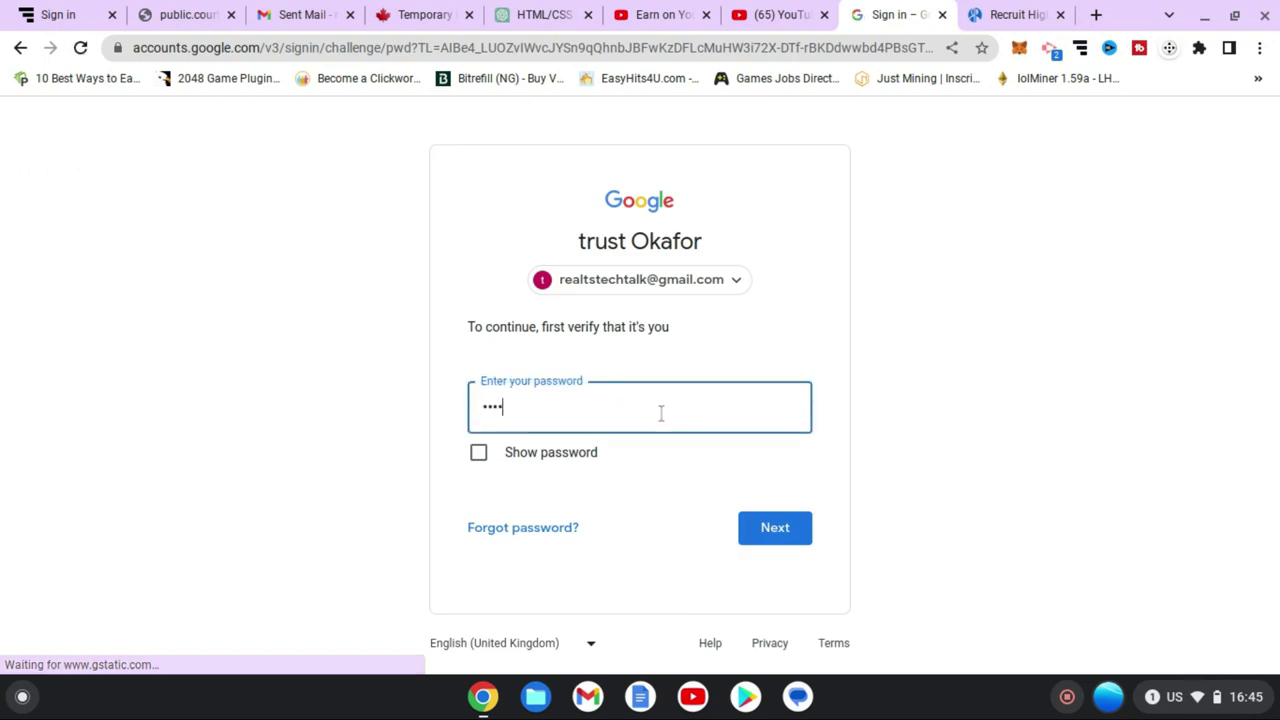
text(******)
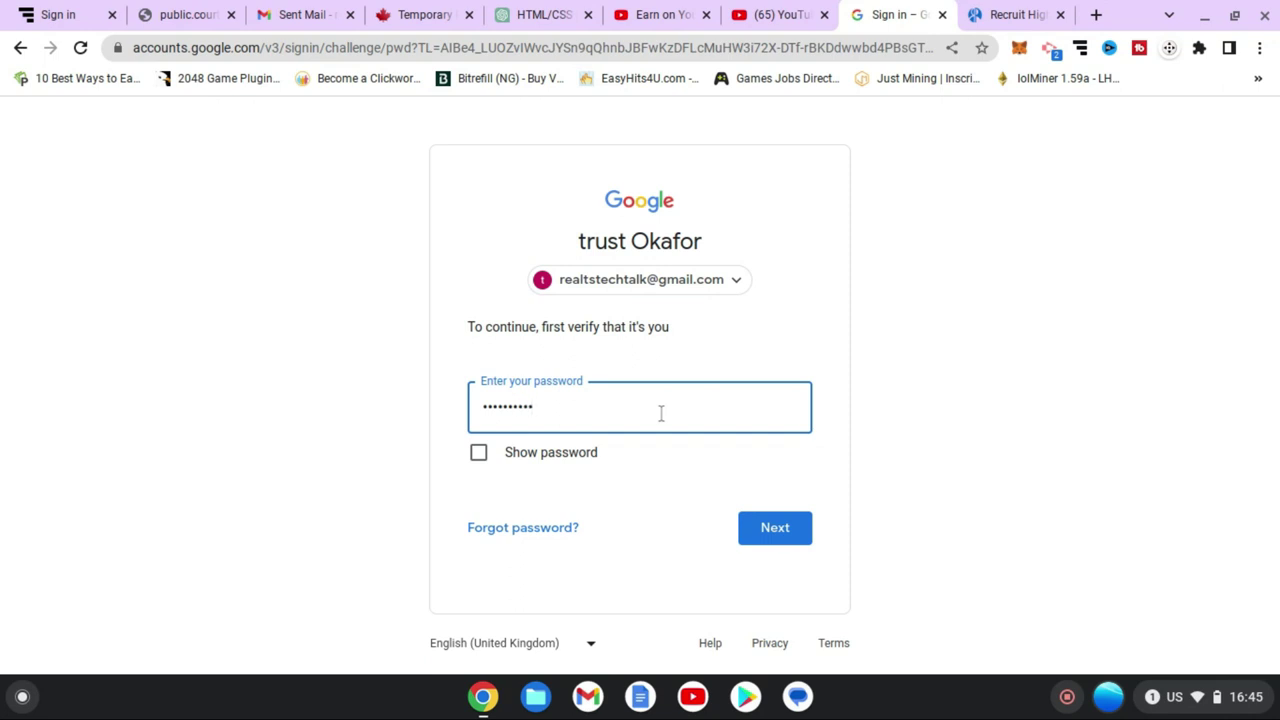
text(**)
key(Return)
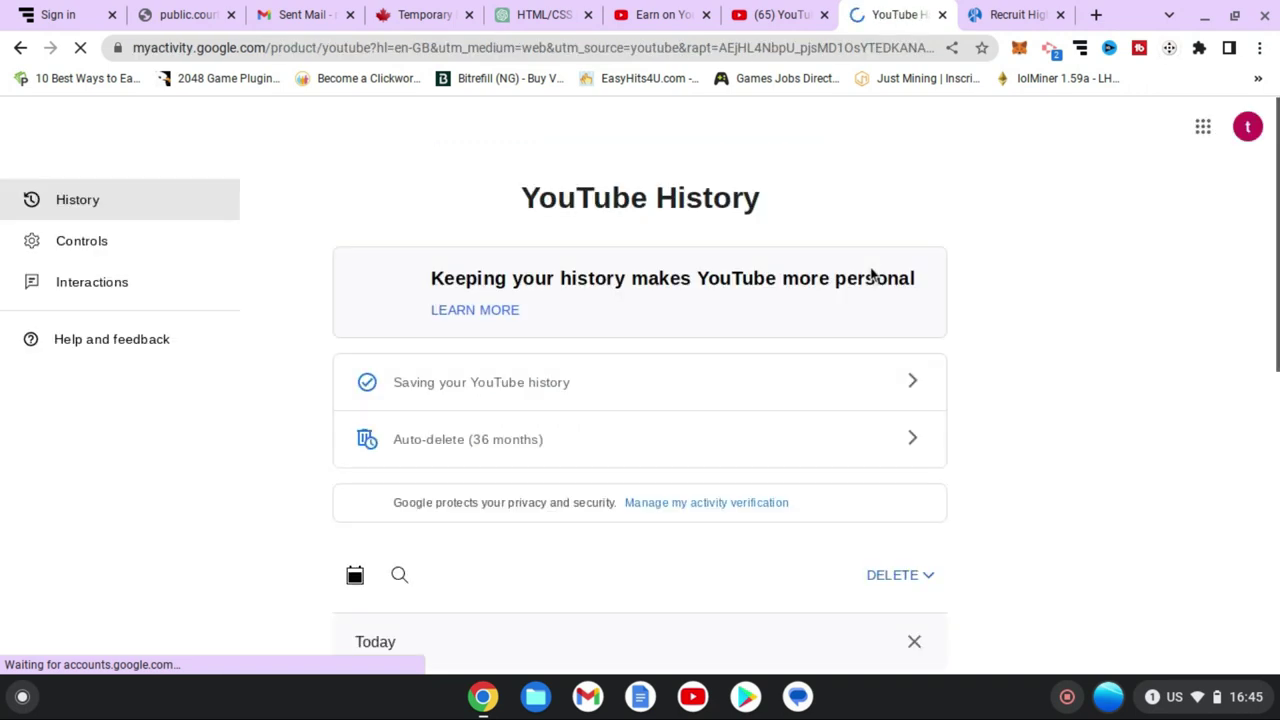
scroll(871, 275, down, 6)
scroll(540, 385, down, 2)
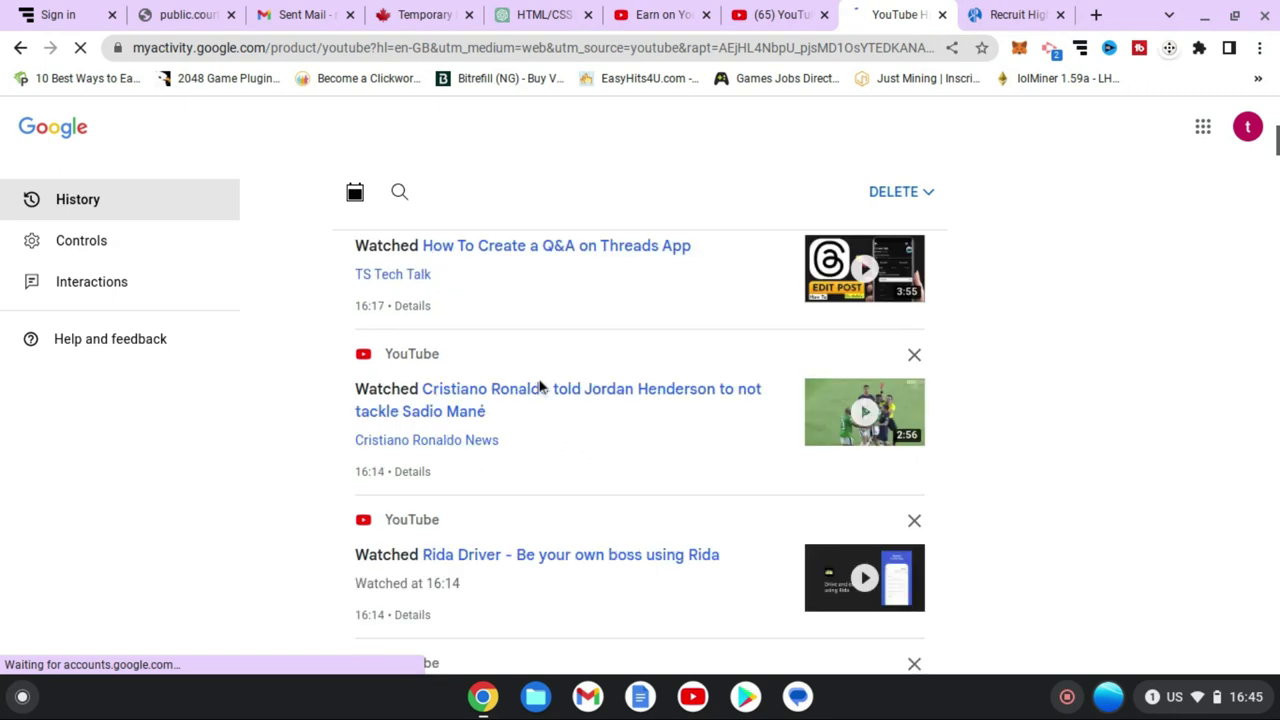
scroll(540, 385, down, 5)
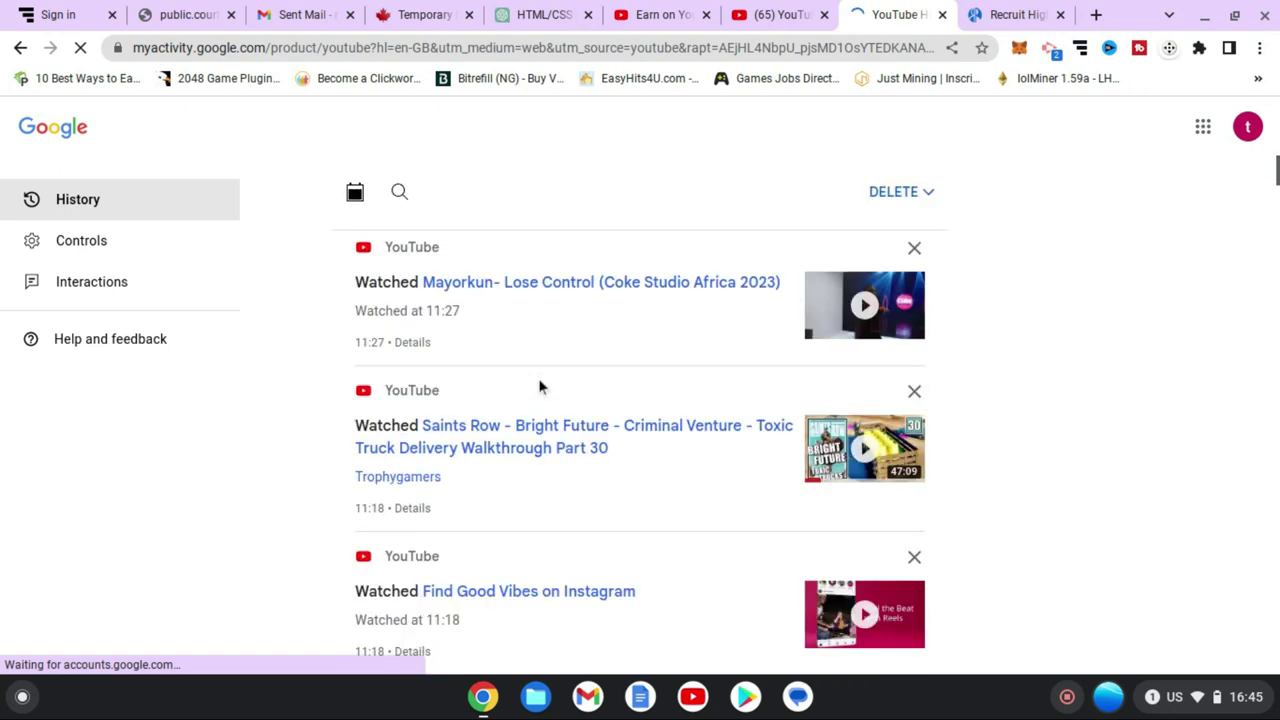
scroll(540, 385, up, 3)
scroll(540, 385, up, 2)
scroll(540, 385, up, 1)
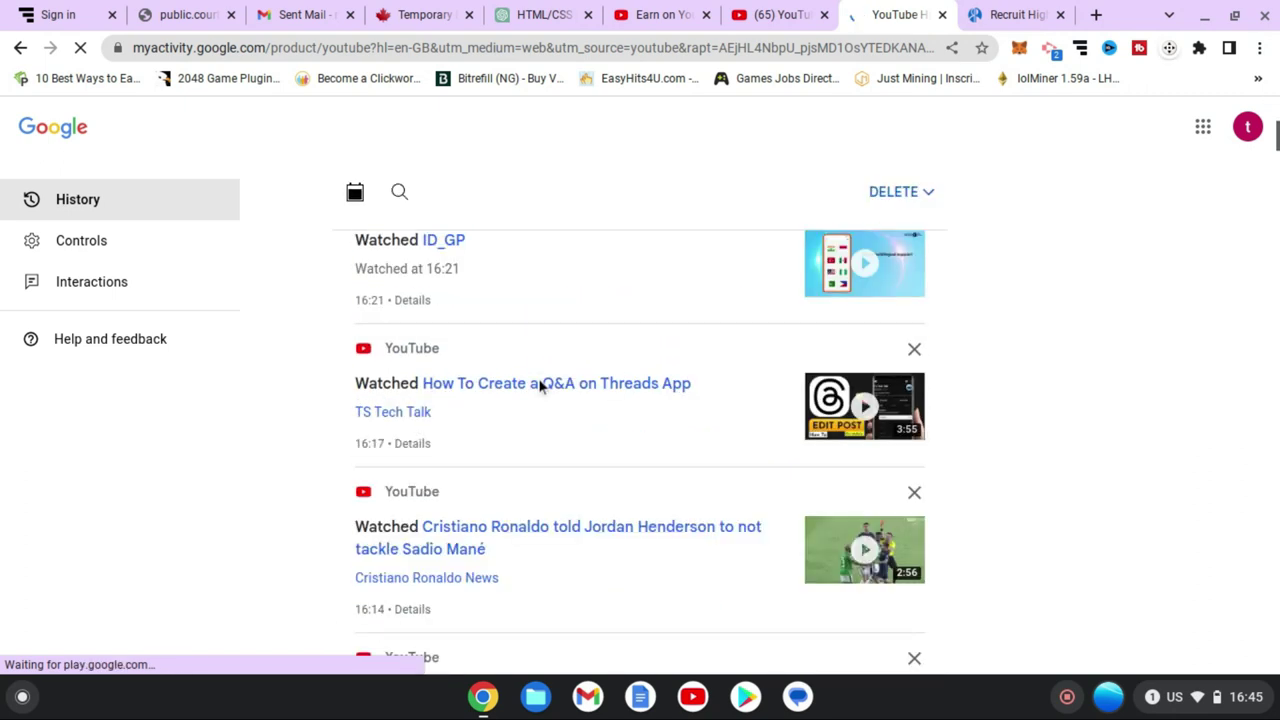
scroll(540, 385, up, 3)
scroll(540, 385, up, 1)
scroll(540, 385, up, 2)
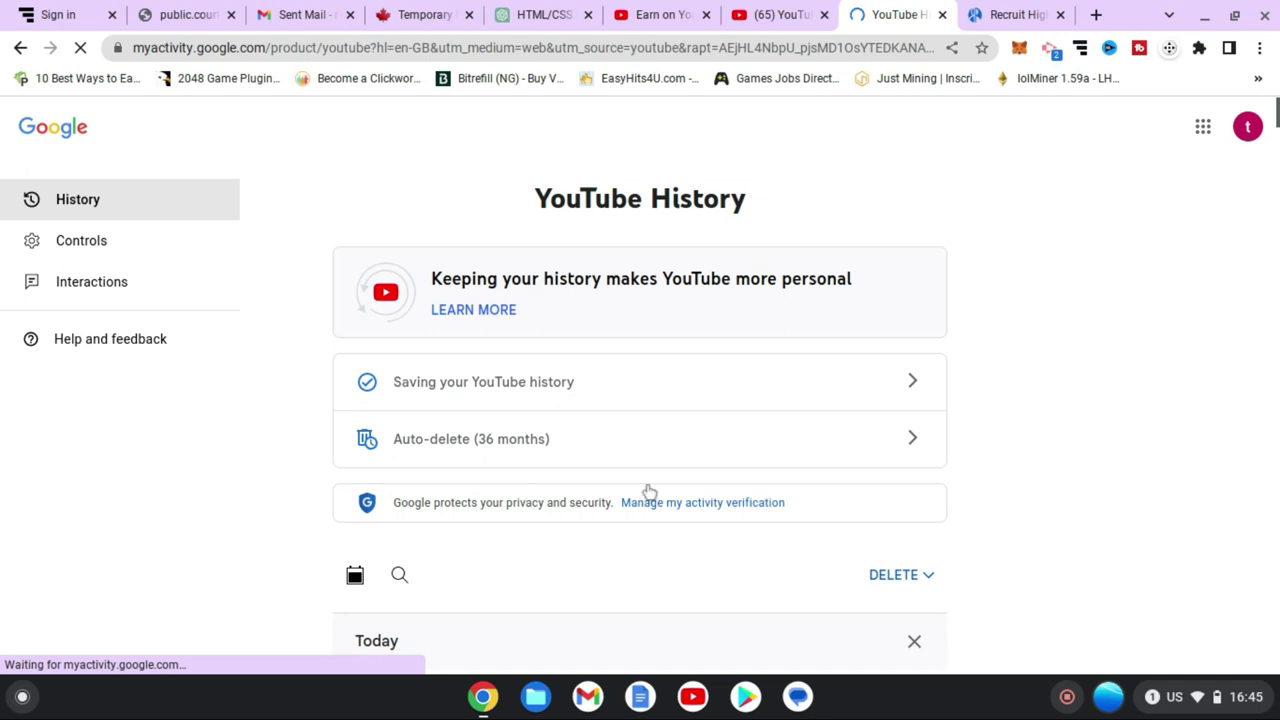
scroll(648, 492, down, 3)
scroll(648, 492, up, 2)
scroll(648, 492, up, 1)
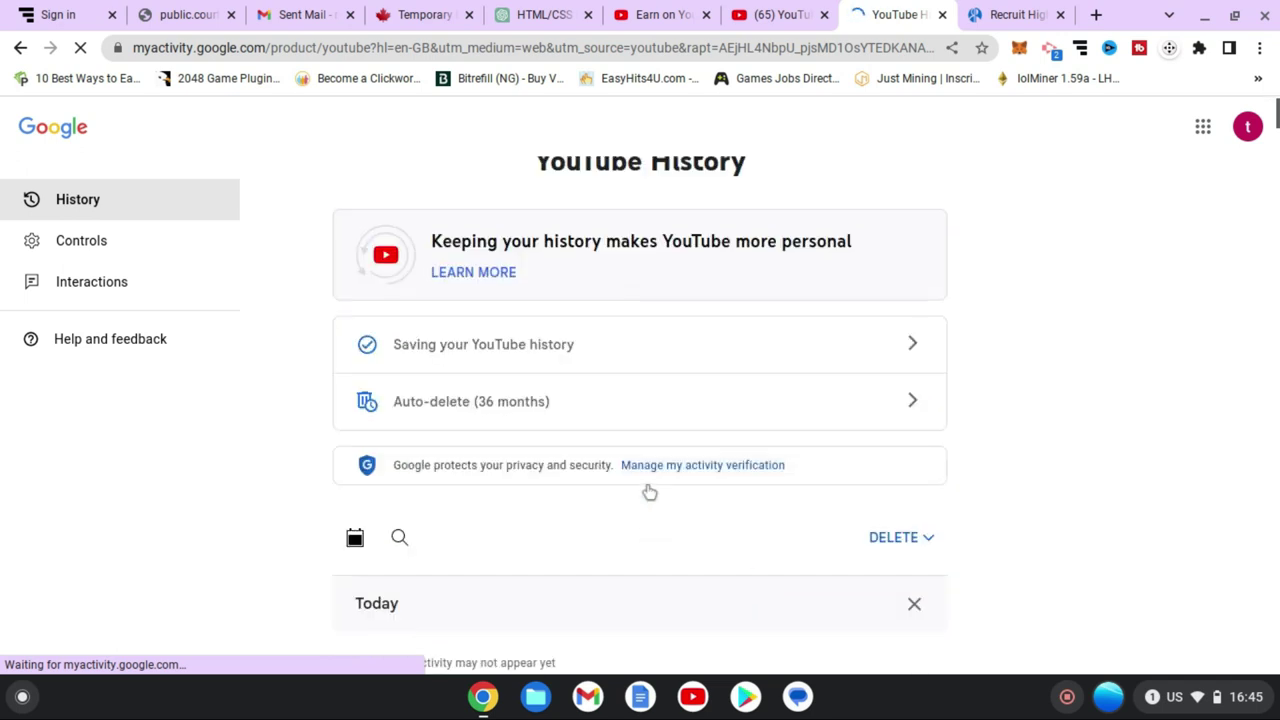
scroll(648, 492, down, 5)
scroll(649, 492, up, 3)
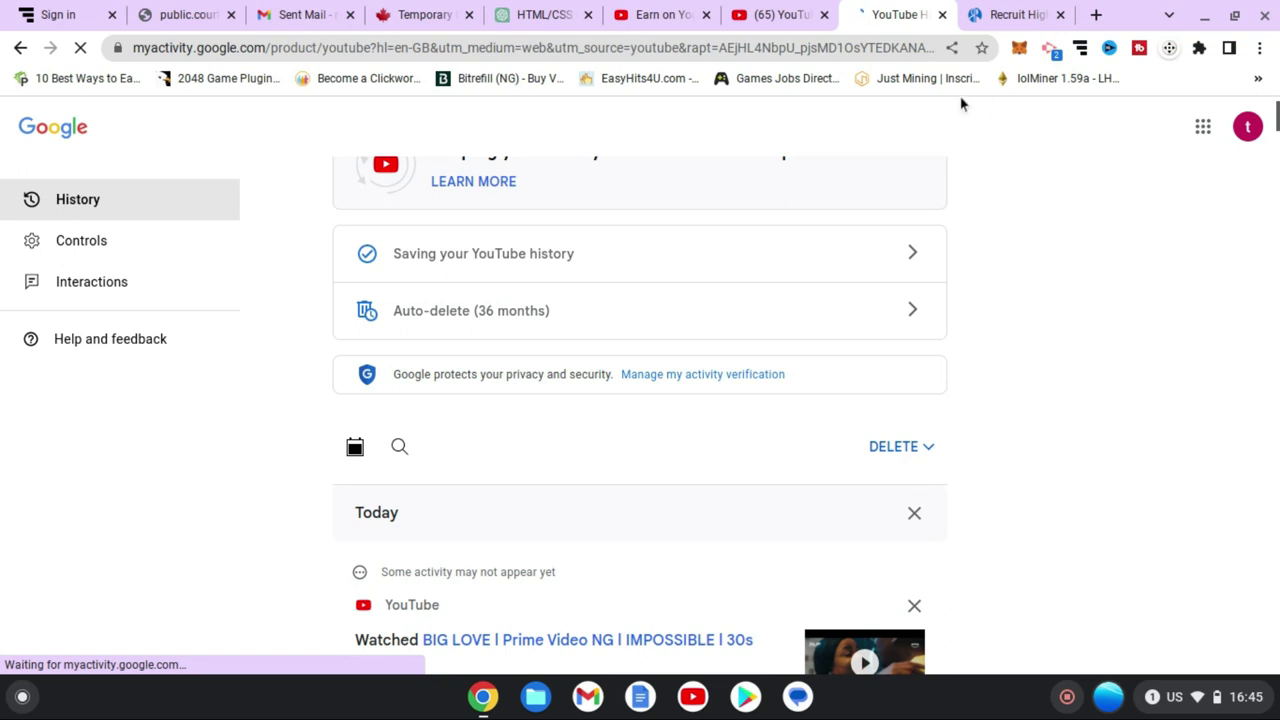
scroll(563, 405, down, 1)
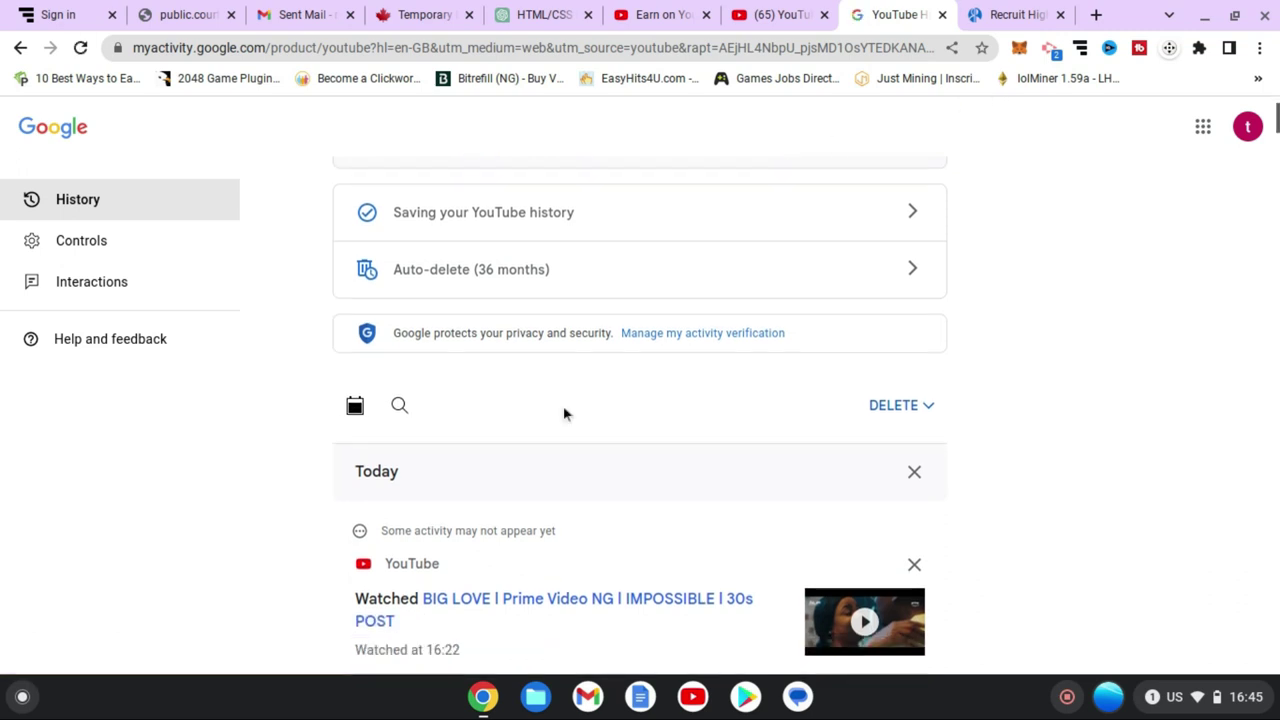
scroll(563, 405, up, 2)
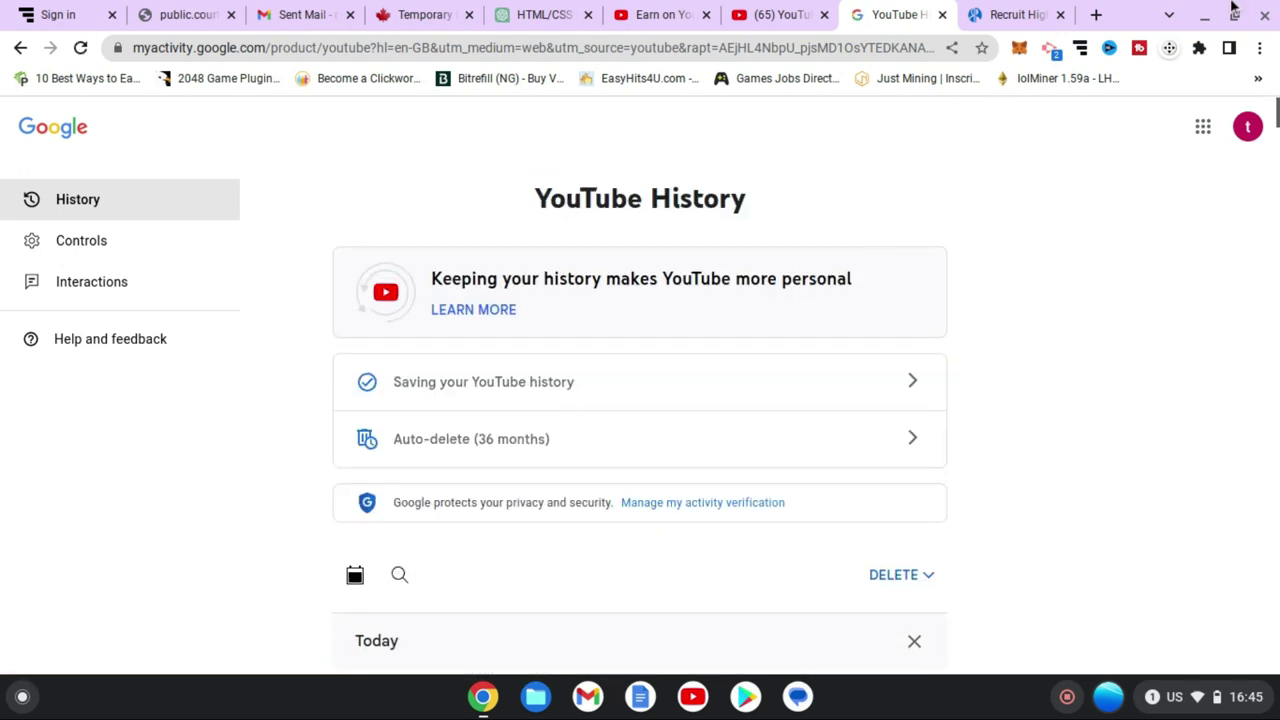
- Close the unlocked history tab and screenshot the locked history's Verify prompt
click(944, 14)
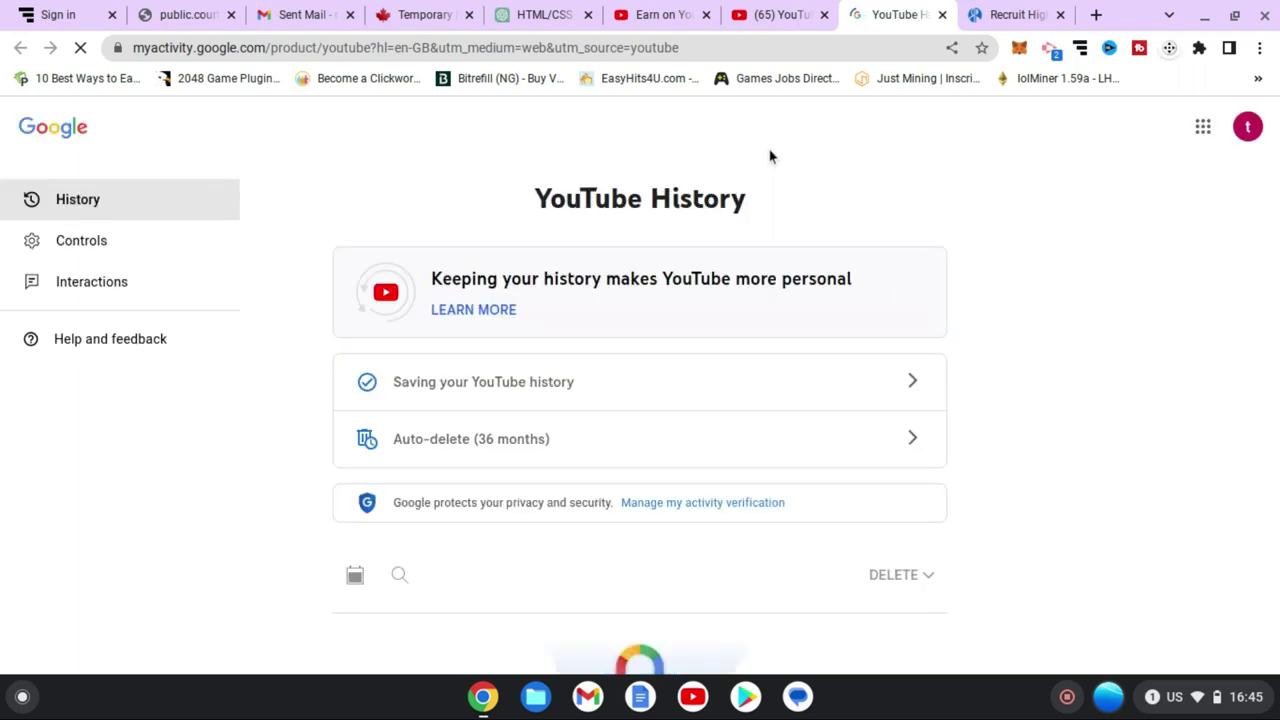
scroll(770, 156, down, 2)
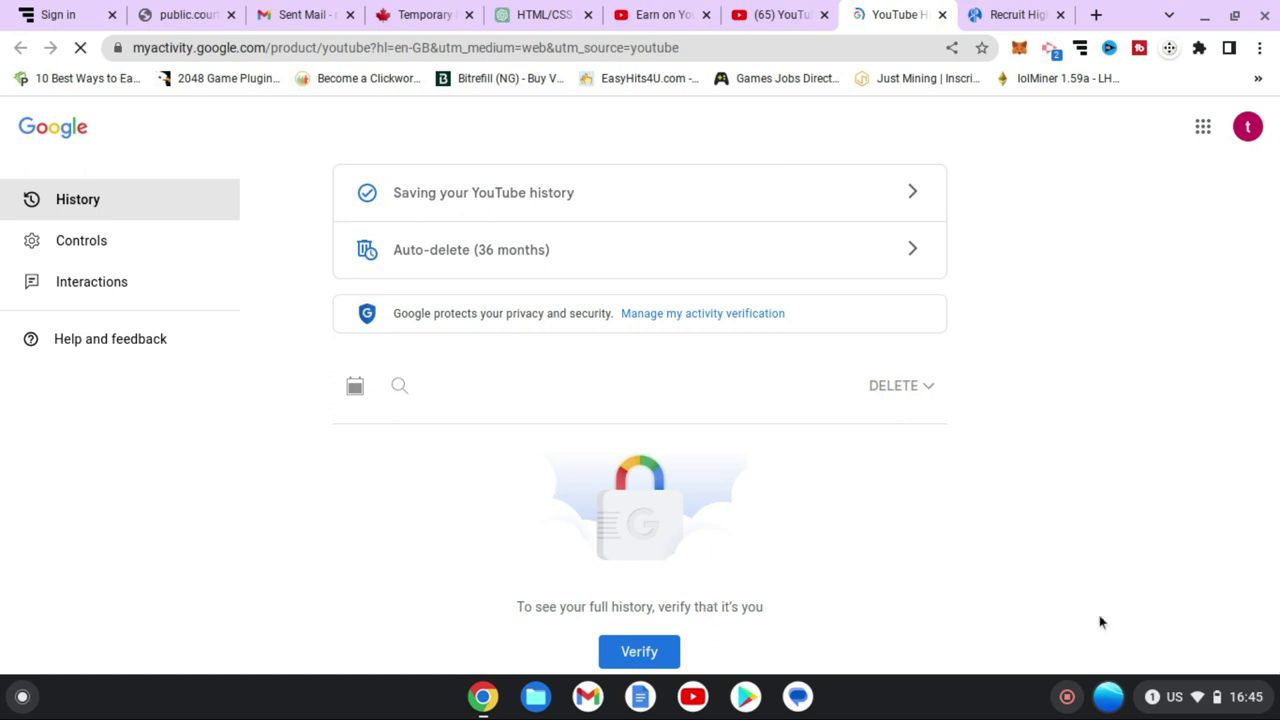
key(ctrl+F5)
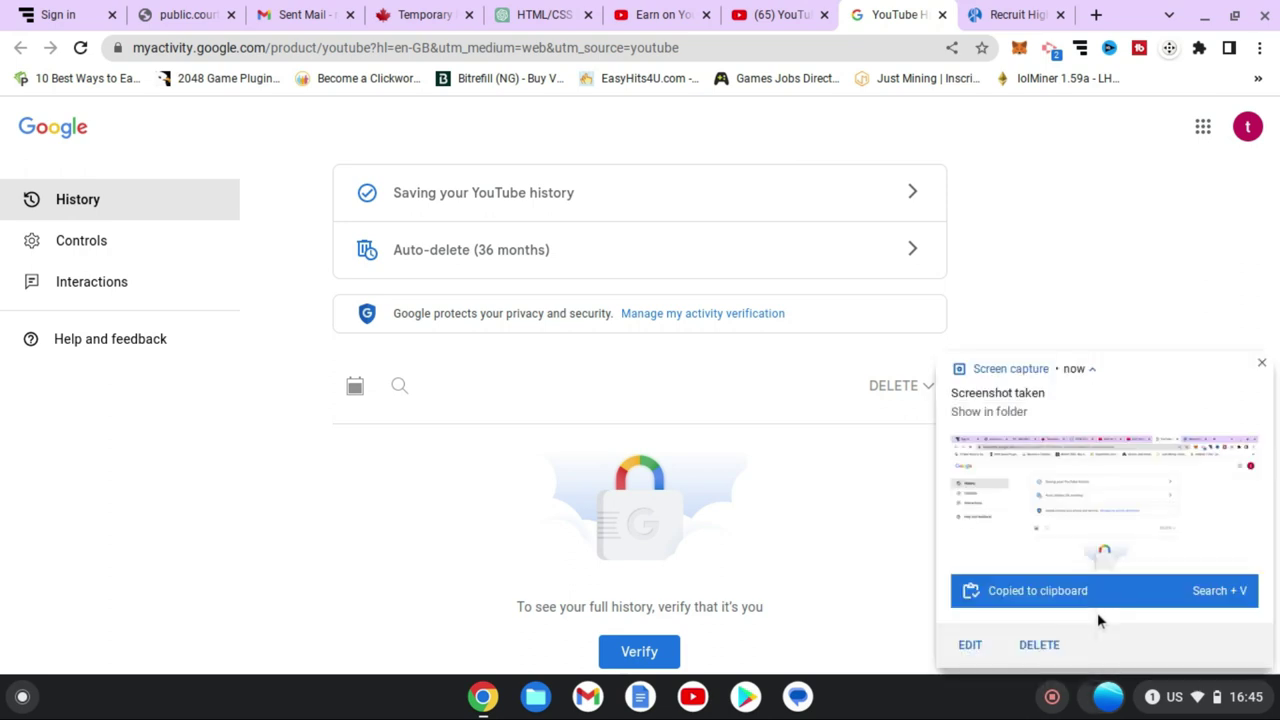